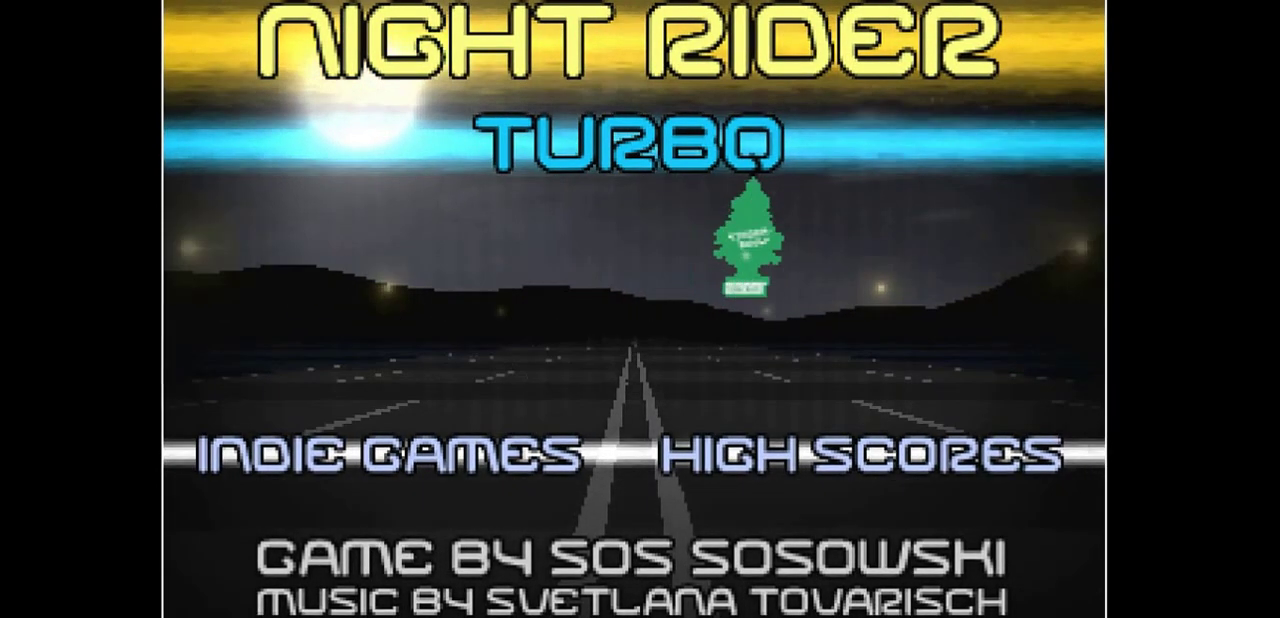
Start a new drive from the title screen and wait for the countdown to reach GO!
{"action": "left_click", "coordinate": [640, 309]}
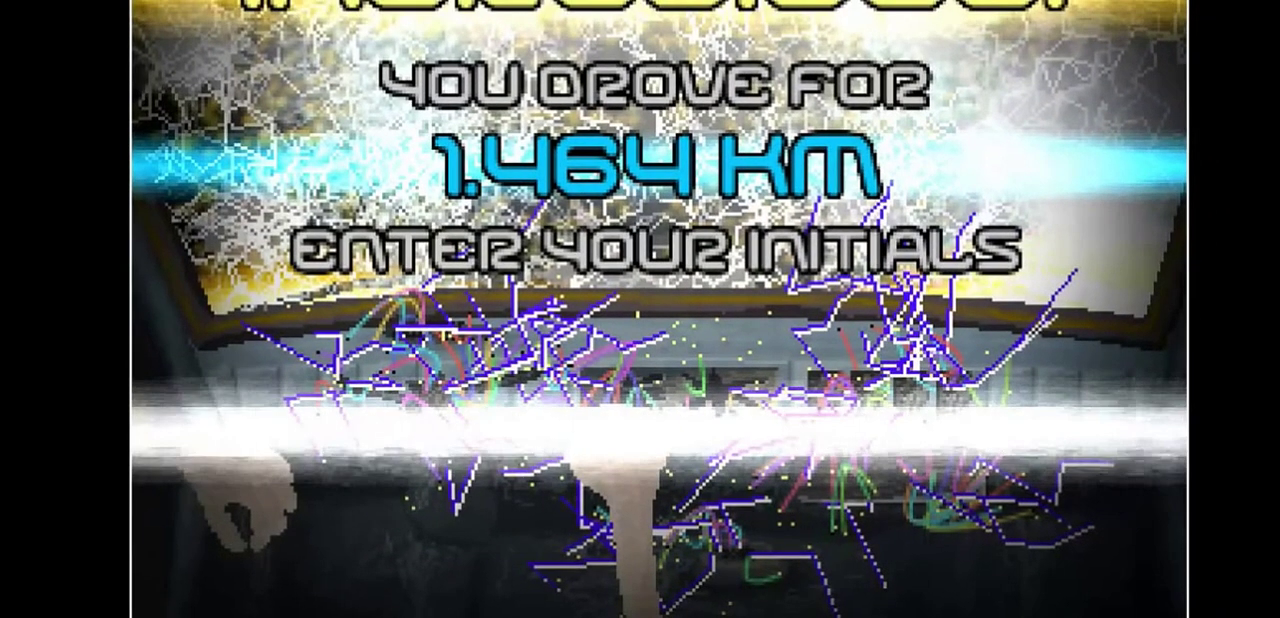
Drive until game over at 1.464 km, then restart with Space.
{"action": "key", "text": "space"}
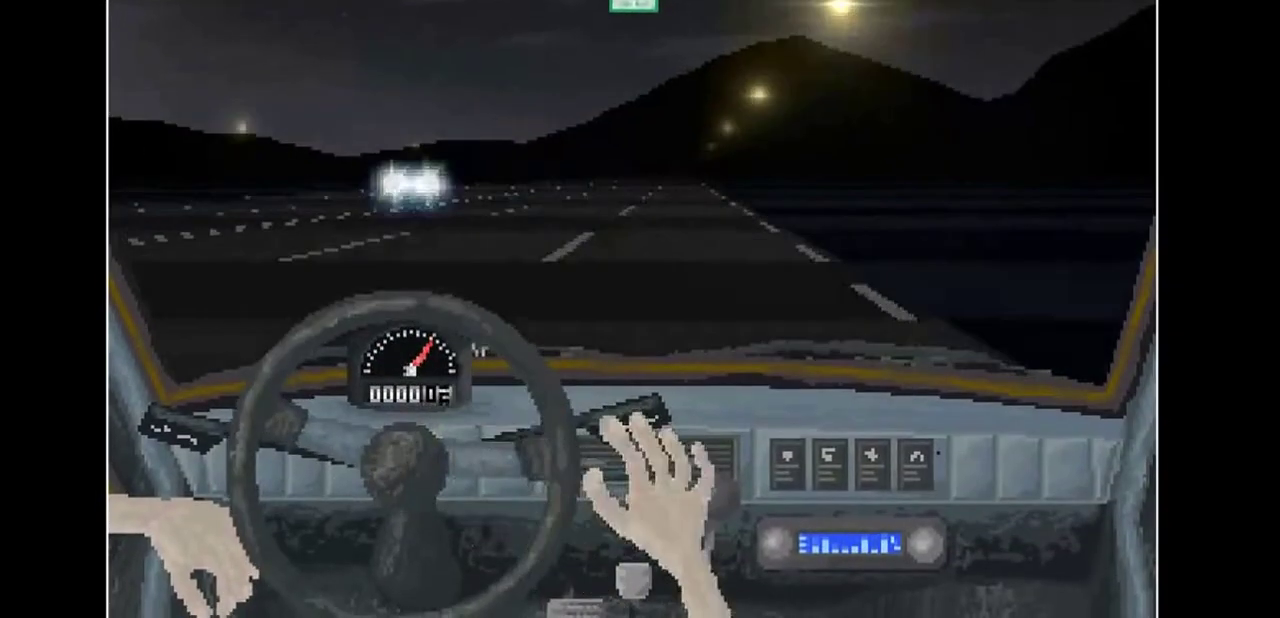
Turn on the headlights, swerve until crashing at 1.415 km, then restart with Space.
{"action": "left_click", "coordinate": [872, 452]}
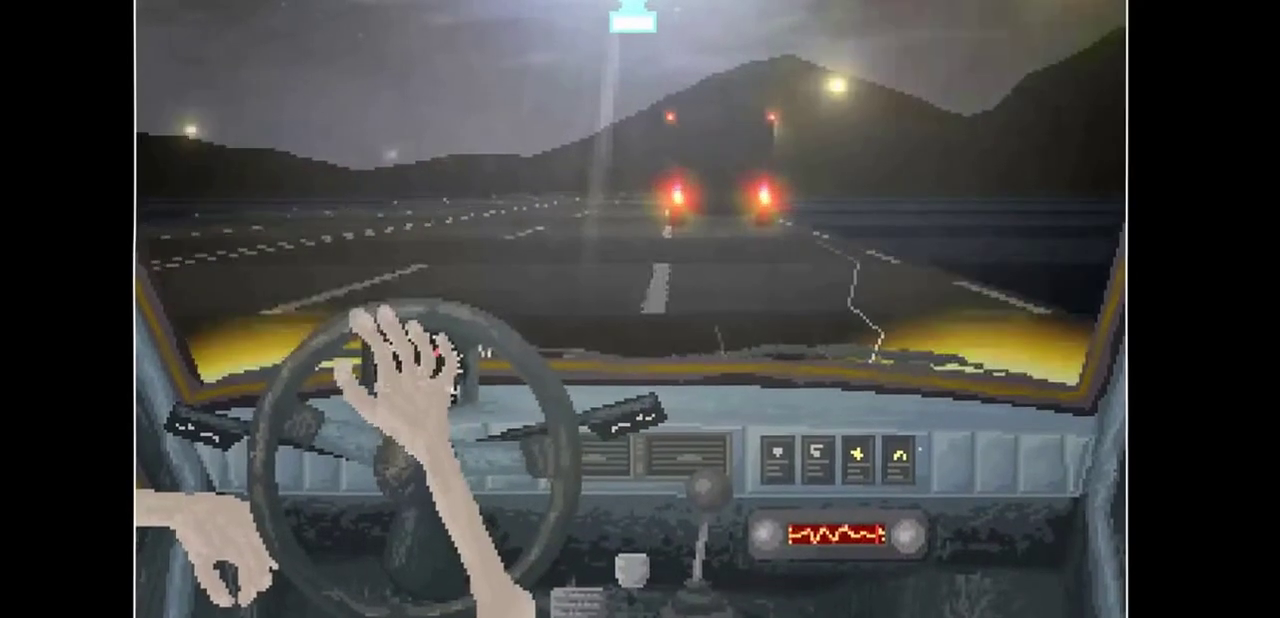
{"action": "left_click_drag", "start_coordinate": [365, 318], "coordinate": [340, 370]}
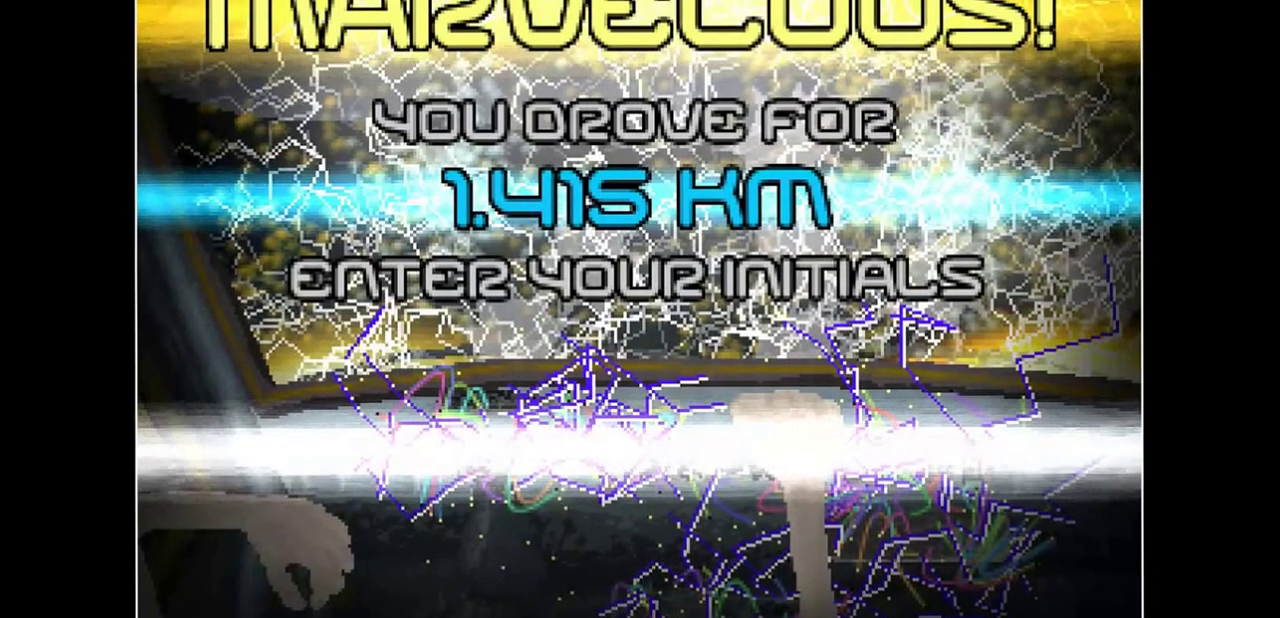
{"action": "key", "text": "space"}
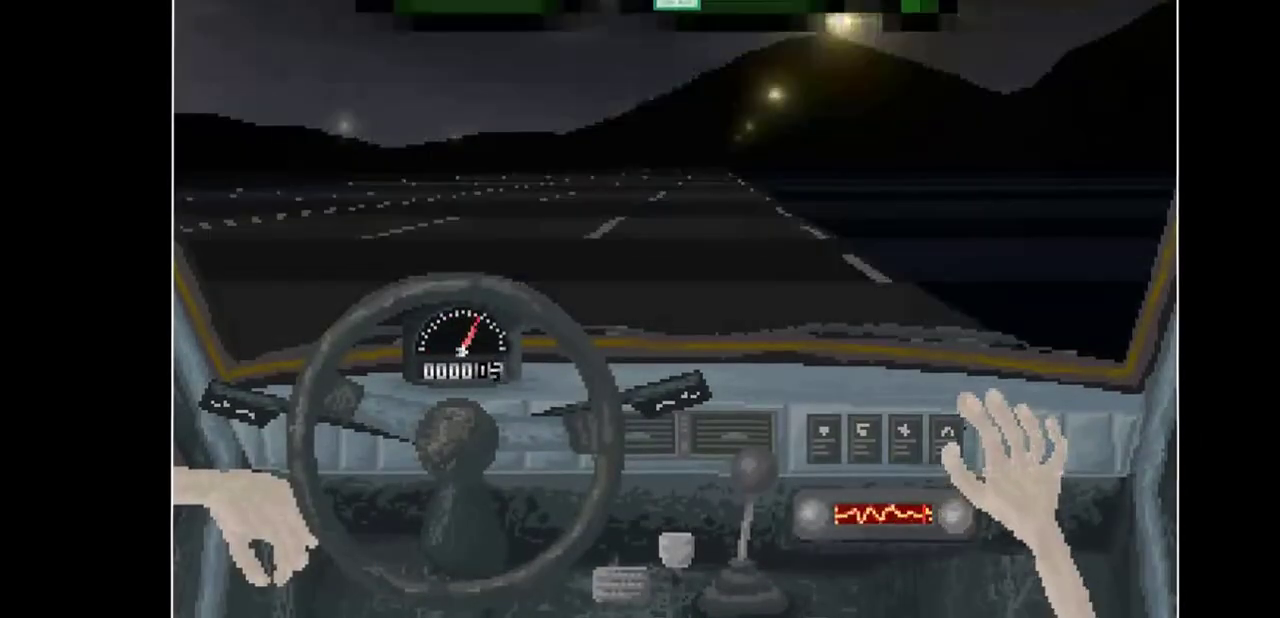
Switch on high beams, pull out the radio, lift the wheel, and pull the dashboard lever.
{"action": "left_click", "coordinate": [940, 435]}
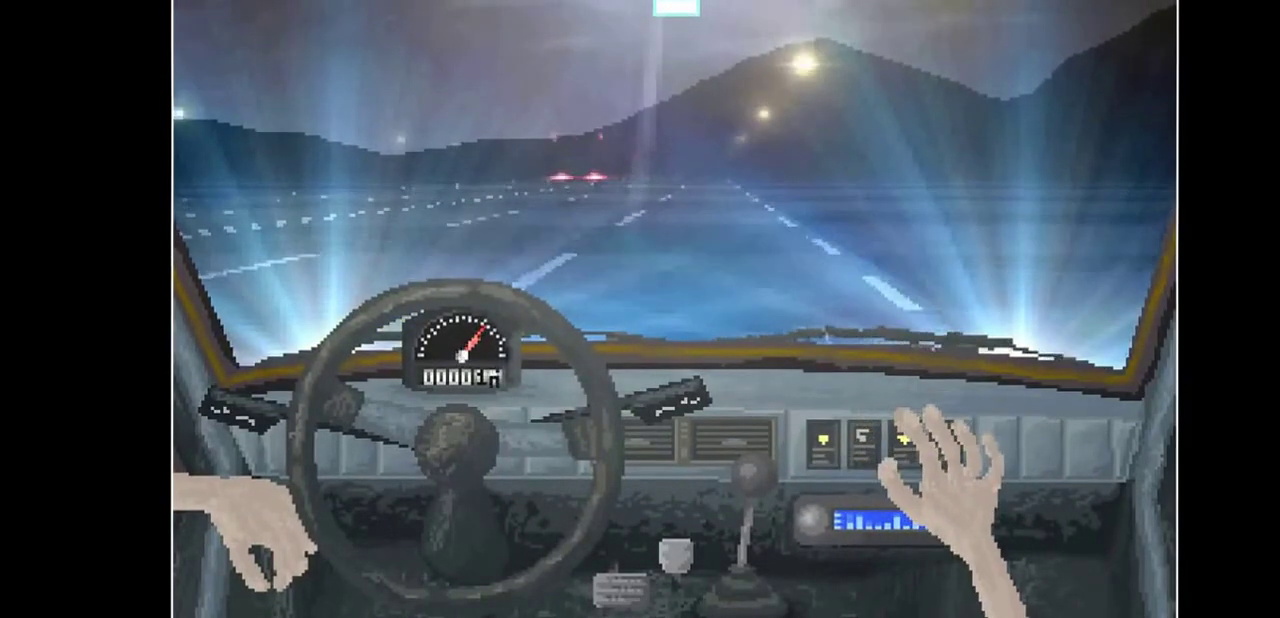
{"action": "mouse_move", "coordinate": [935, 525]}
{"action": "left_mouse_down"}
{"action": "mouse_move", "coordinate": [1040, 230]}
{"action": "mouse_move", "coordinate": [1025, 285]}
{"action": "left_mouse_up"}
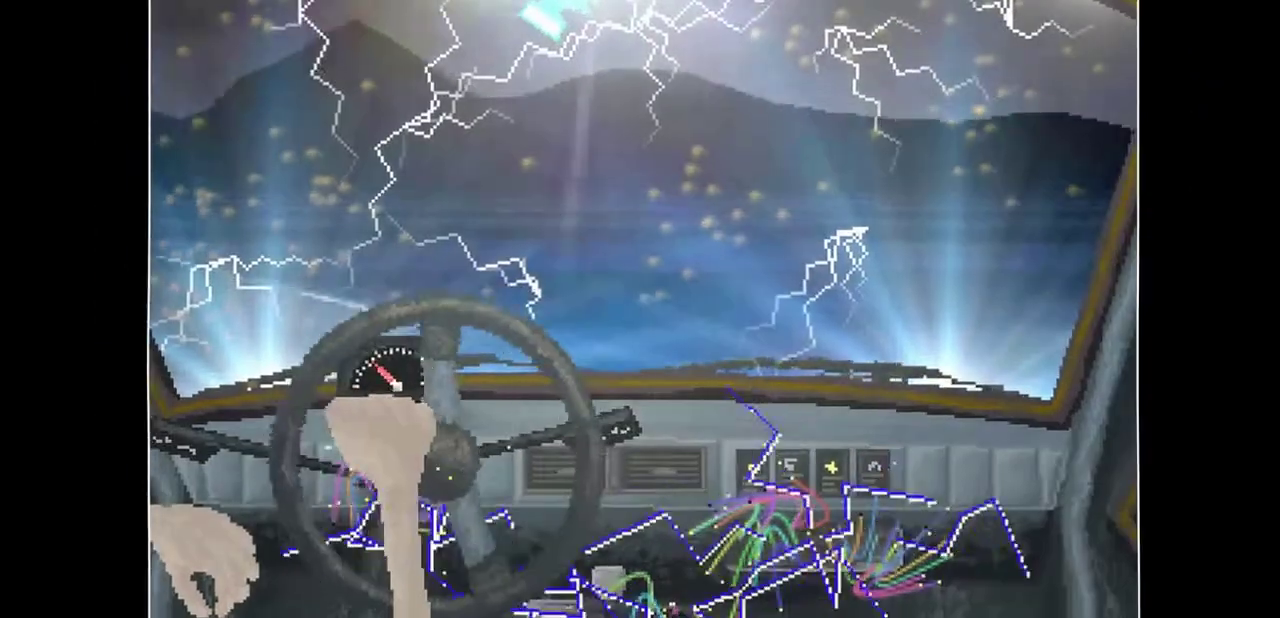
{"action": "mouse_move", "coordinate": [330, 540]}
{"action": "left_mouse_down"}
{"action": "mouse_move", "coordinate": [585, 385]}
{"action": "mouse_move", "coordinate": [377, 345]}
{"action": "left_mouse_up"}
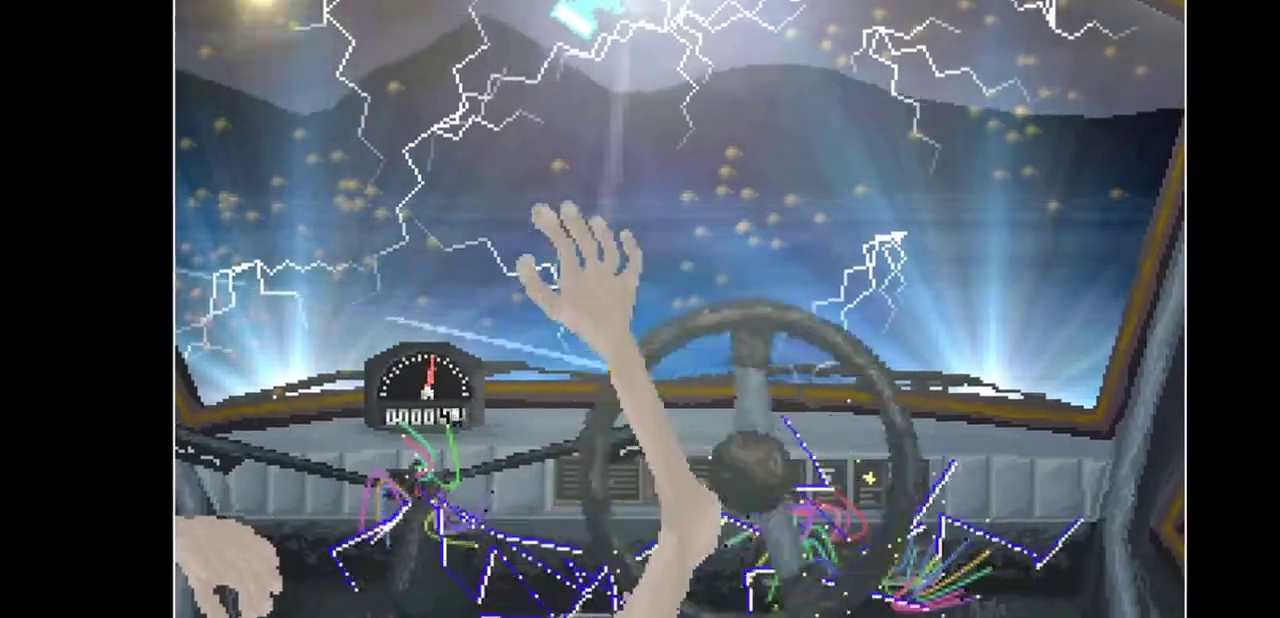
{"action": "left_click", "coordinate": [835, 255]}
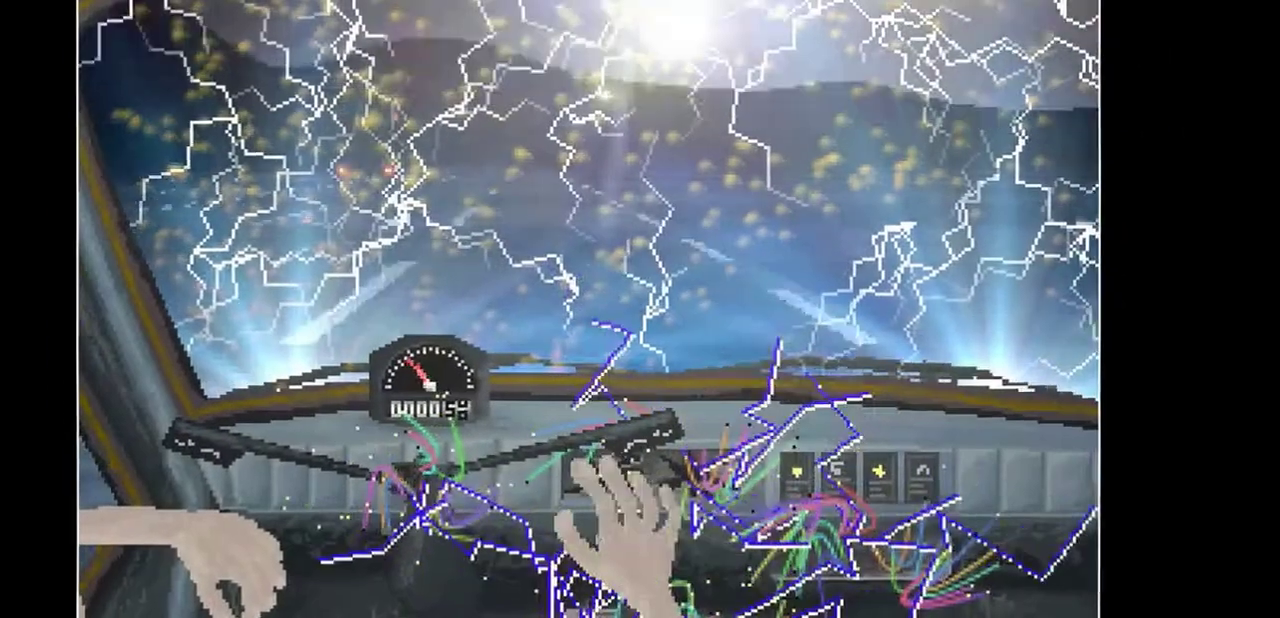
{"action": "left_click", "coordinate": [615, 430]}
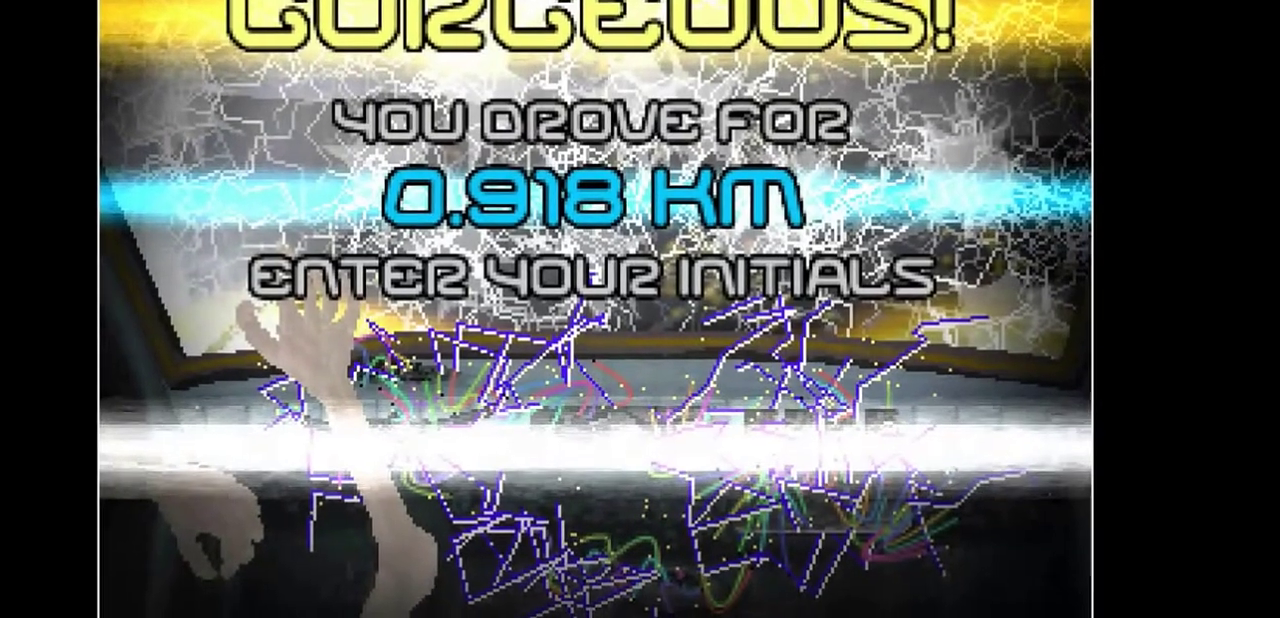
Start a new drive, punch the windshield three times, and restart after the 0.780 km run.
{"action": "key", "text": "space"}
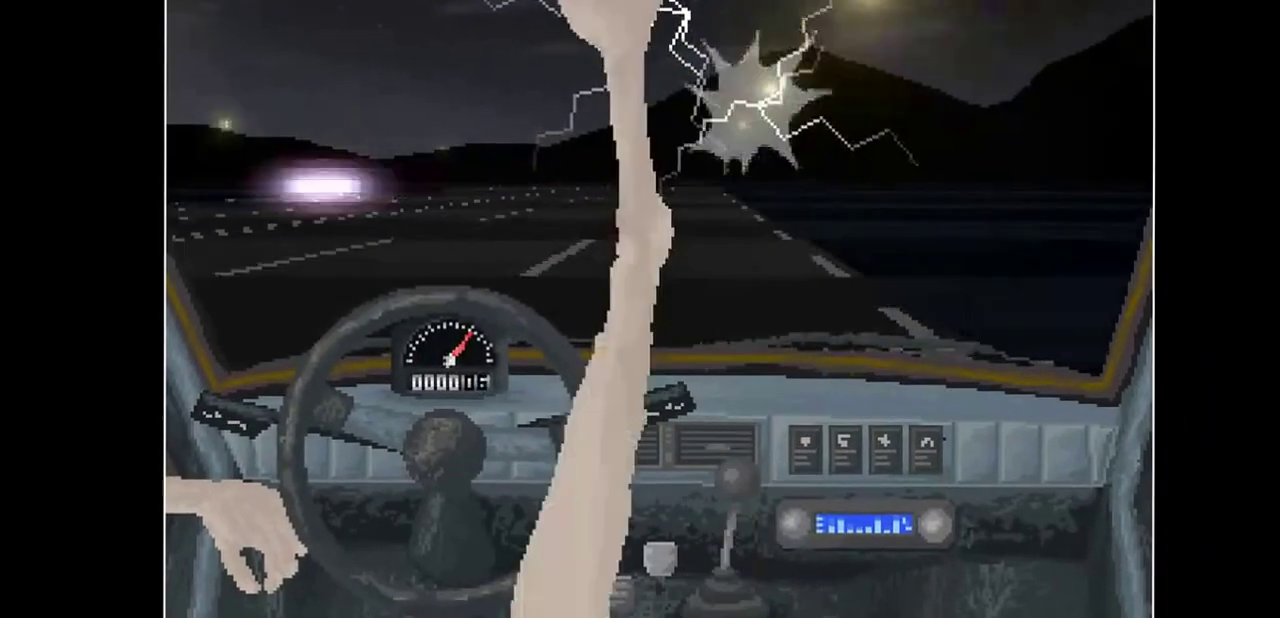
{"action": "left_click", "coordinate": [857, 172]}
{"action": "left_click", "coordinate": [985, 40]}
{"action": "left_click", "coordinate": [1100, 265]}
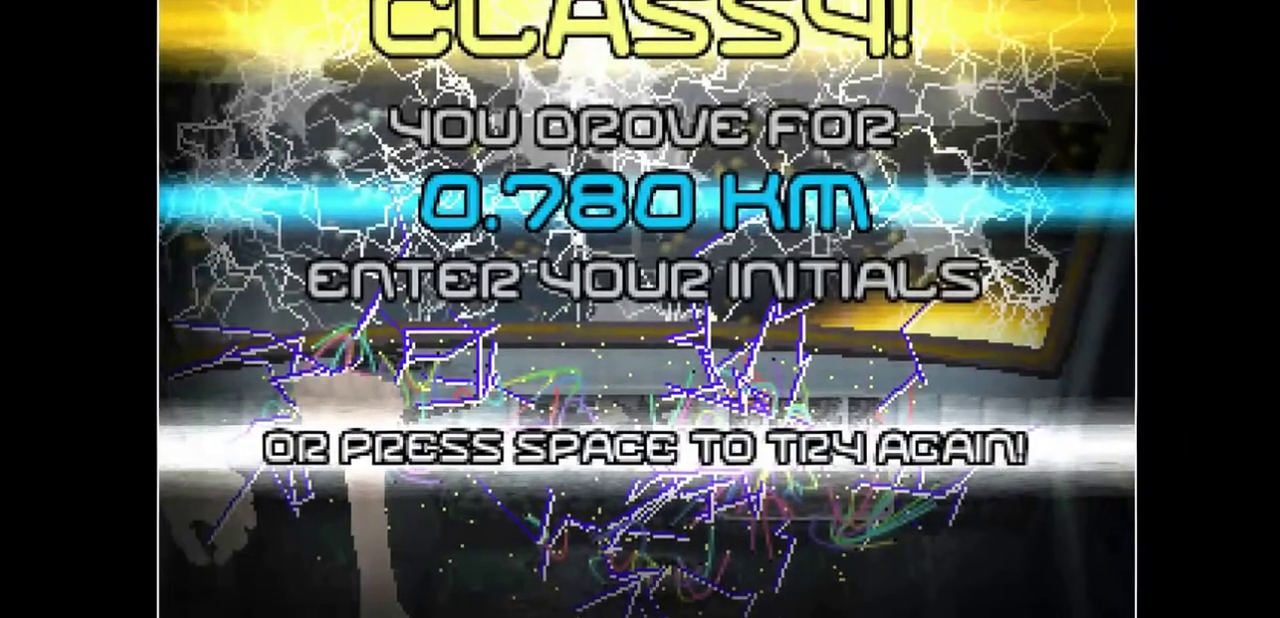
{"action": "key", "text": "space"}
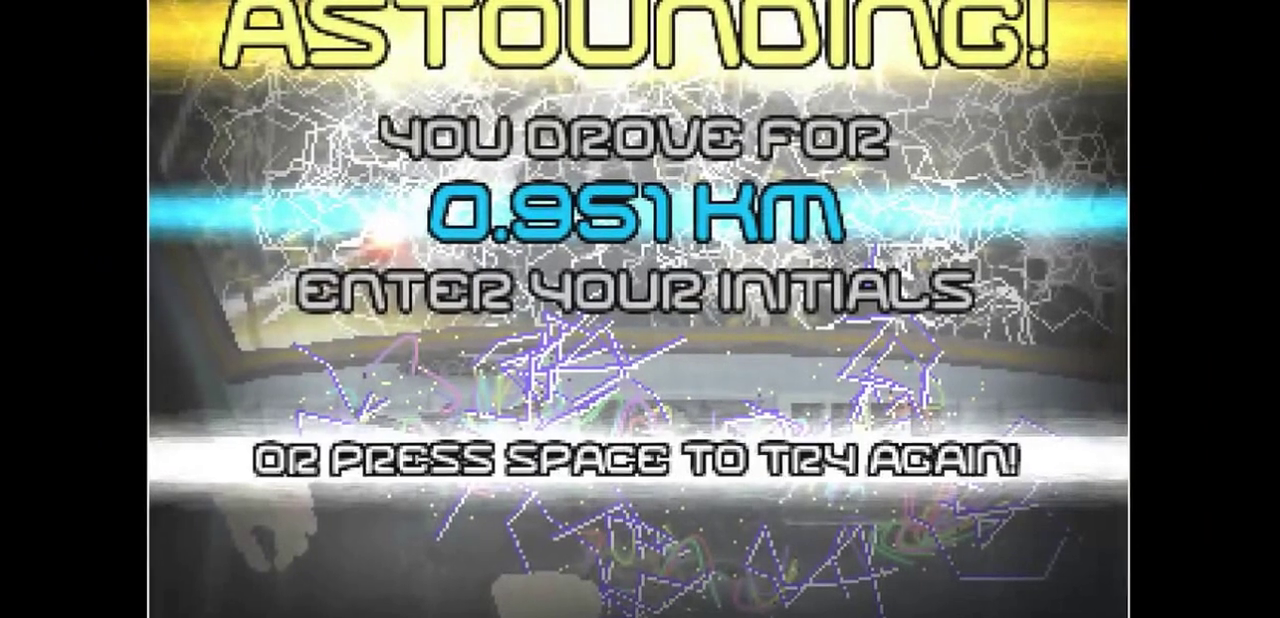
Drive until the run ends at 0.951 km, then restart with Space.
{"action": "key", "text": "space"}
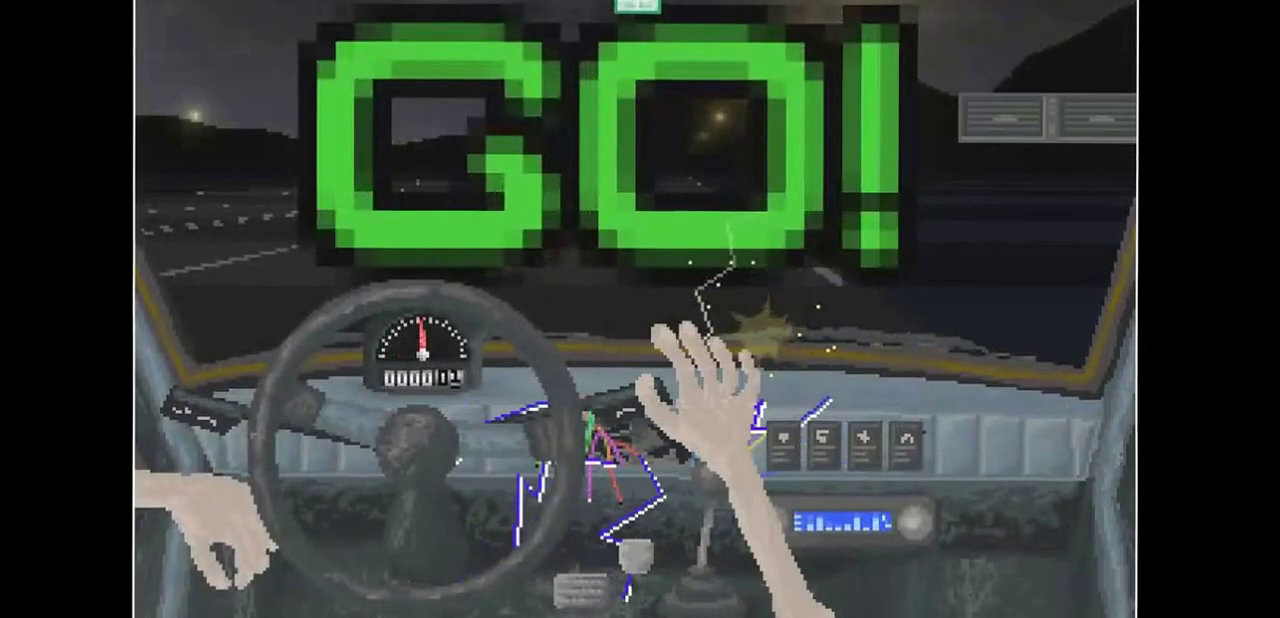
Look toward the road and adjust the radio with the Right key until game over at 0.324 km.
{"action": "key", "text": "Right"}
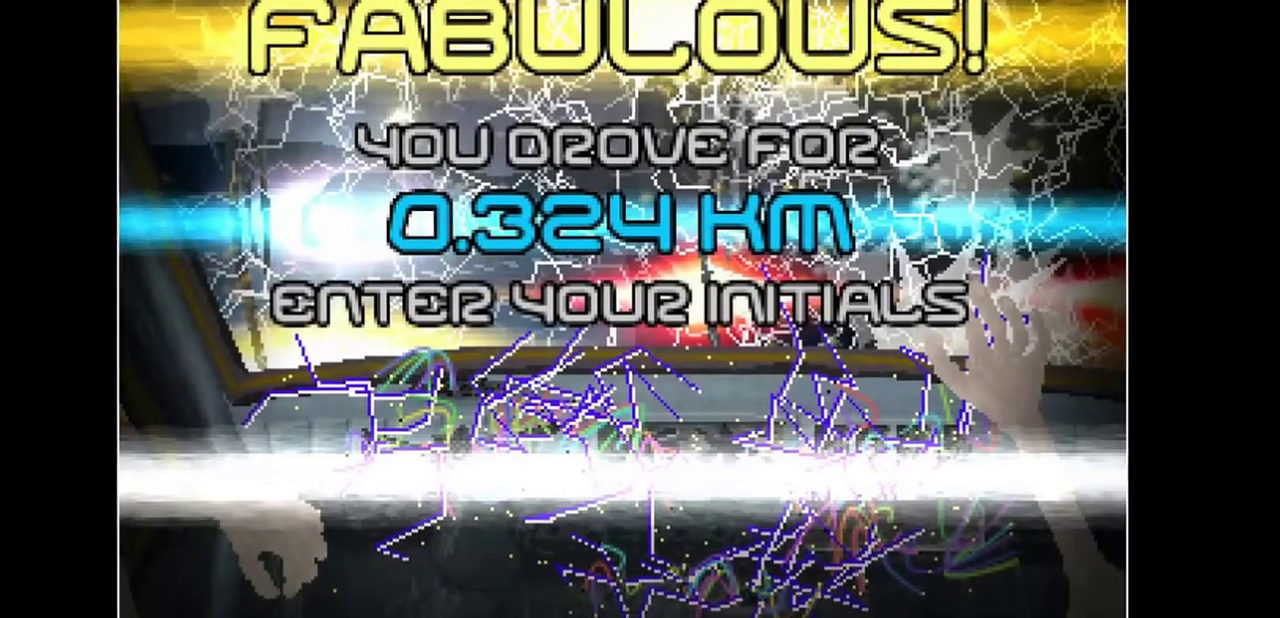
Restart and drive until game over at 1.078 km, then start another run with Space.
{"action": "key", "text": "space"}
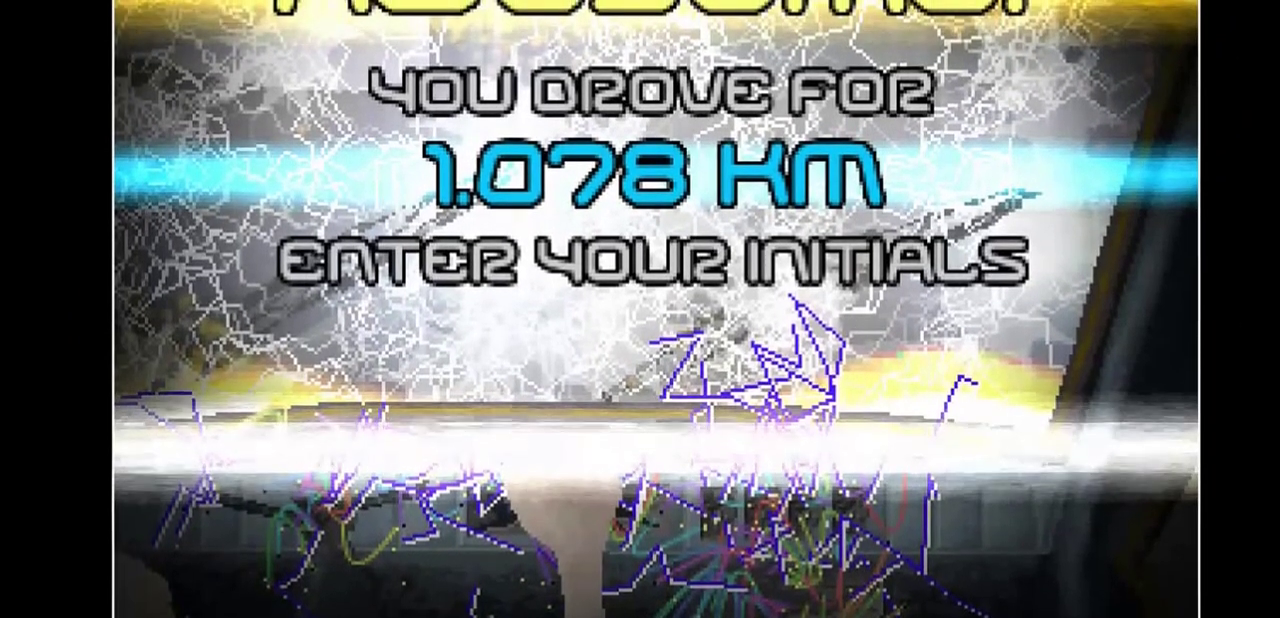
{"action": "key", "text": "space"}
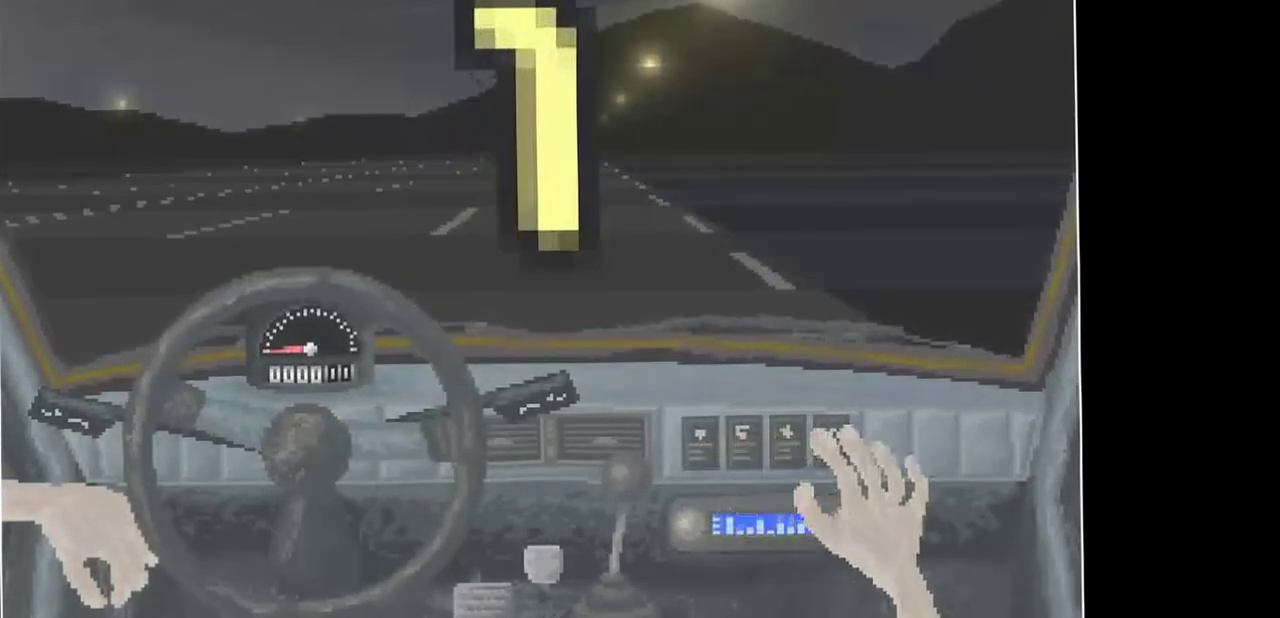